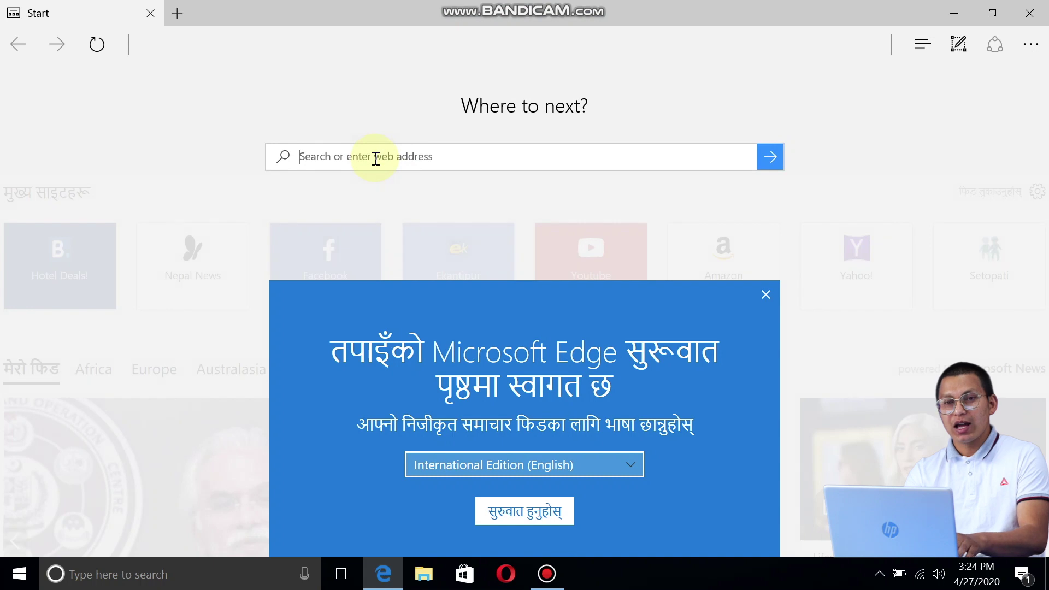
# - Search the web for "recuva" and open the Download Recuva page on ccleaner.com, dismissing the default-browser prompt
pyautogui.write('recuva')
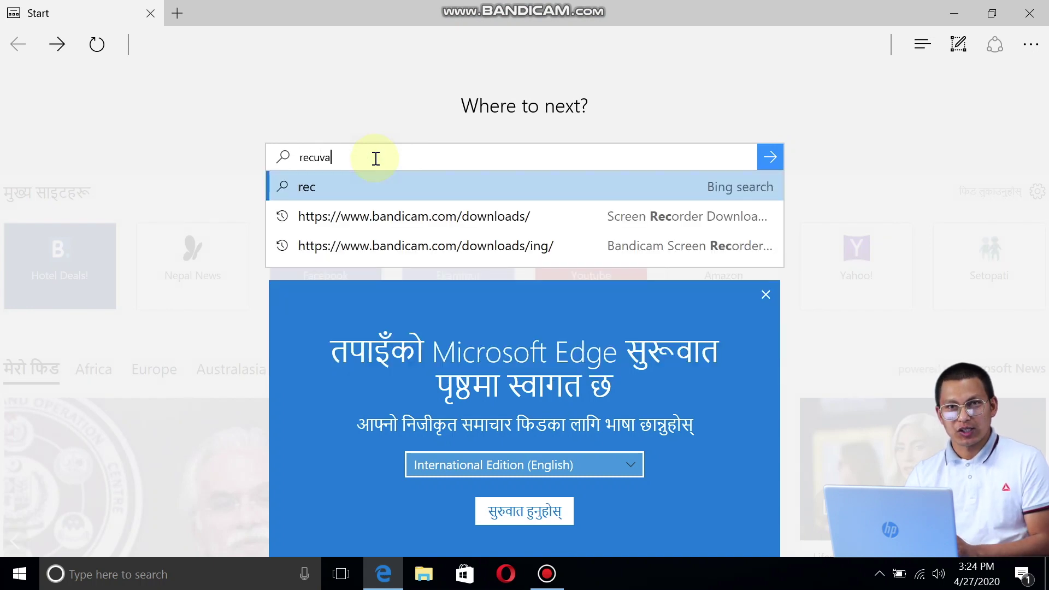
pyautogui.press('Return')
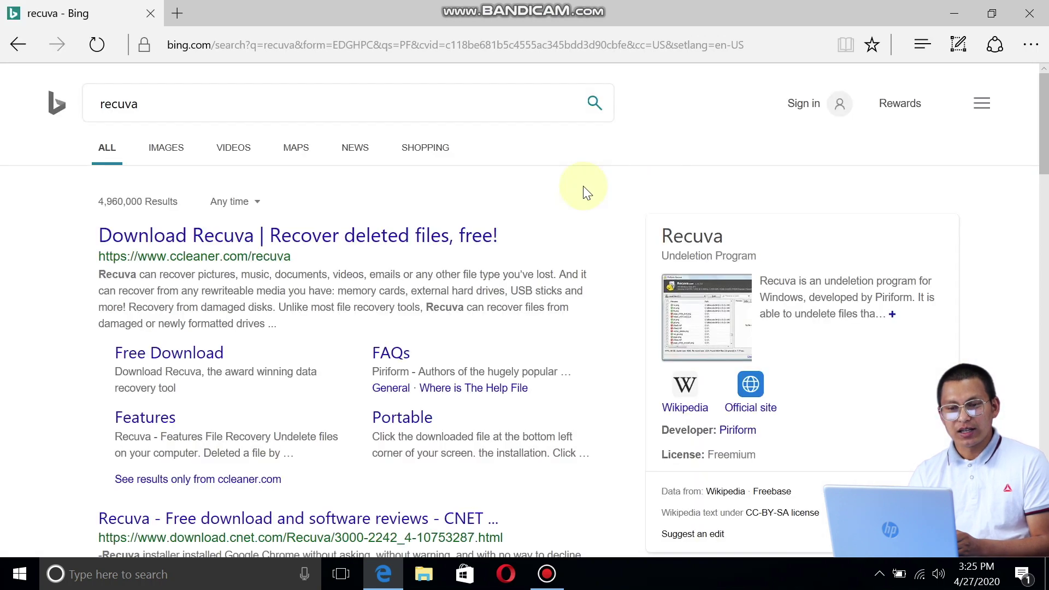
pyautogui.click(258, 240)
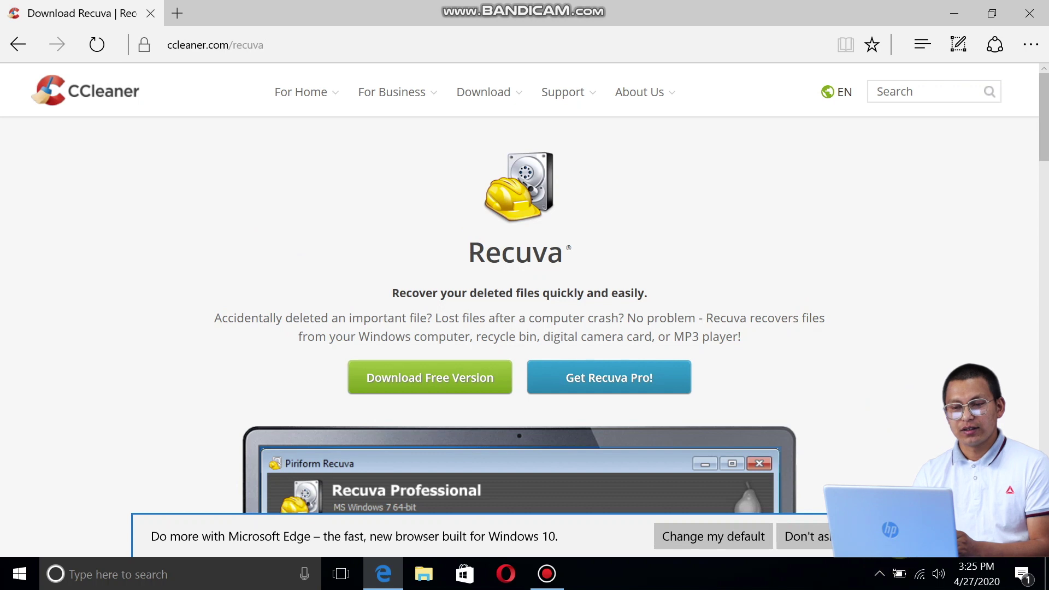
pyautogui.click(814, 536)
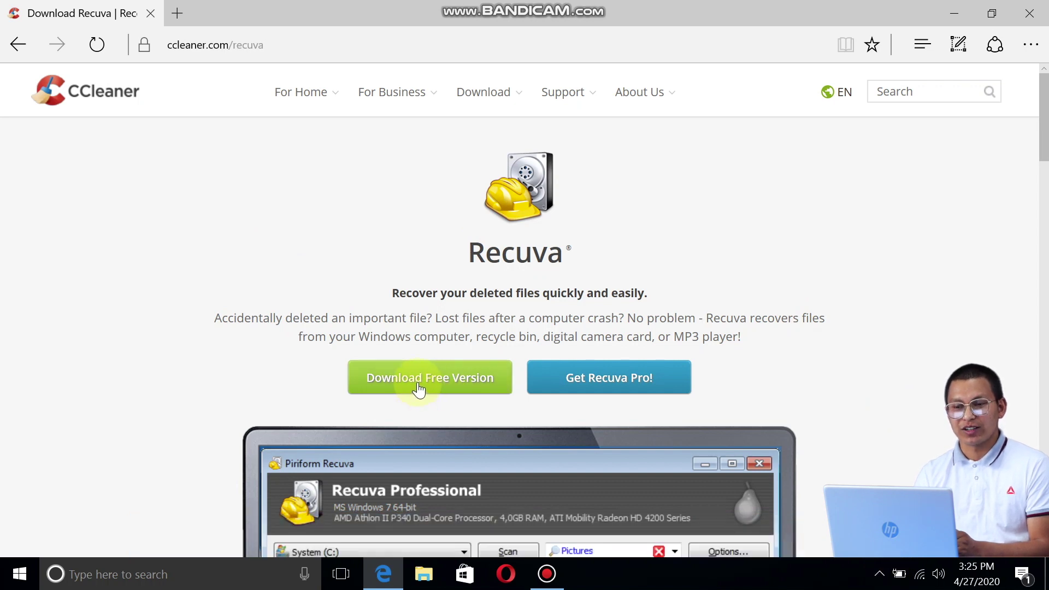
# - Download the free version of Recuva and save the installer rcsetup153.exe
pyautogui.click(419, 388)
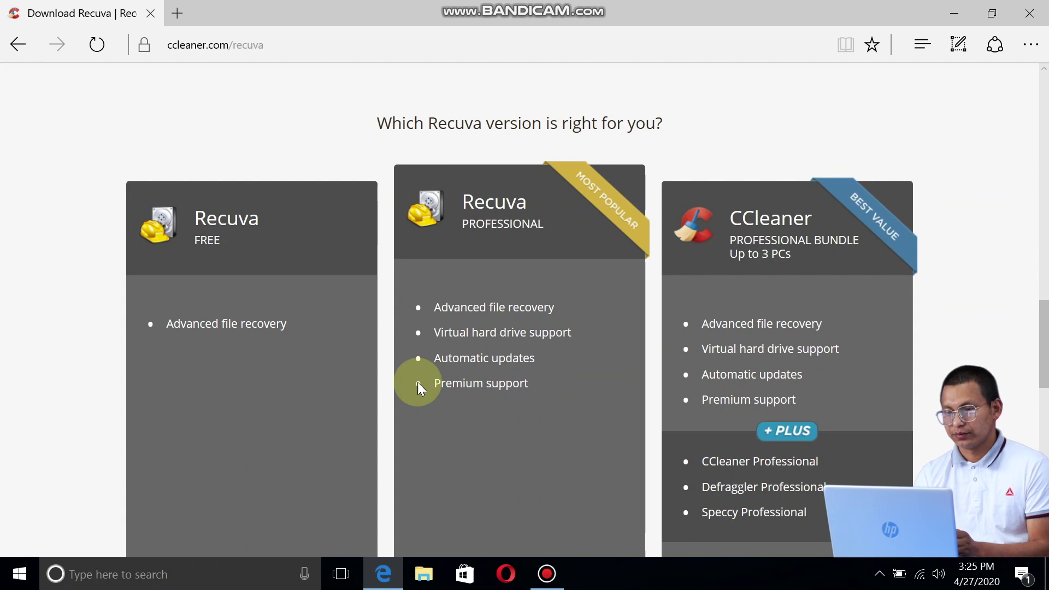
pyautogui.scroll(-4, 568, 295)
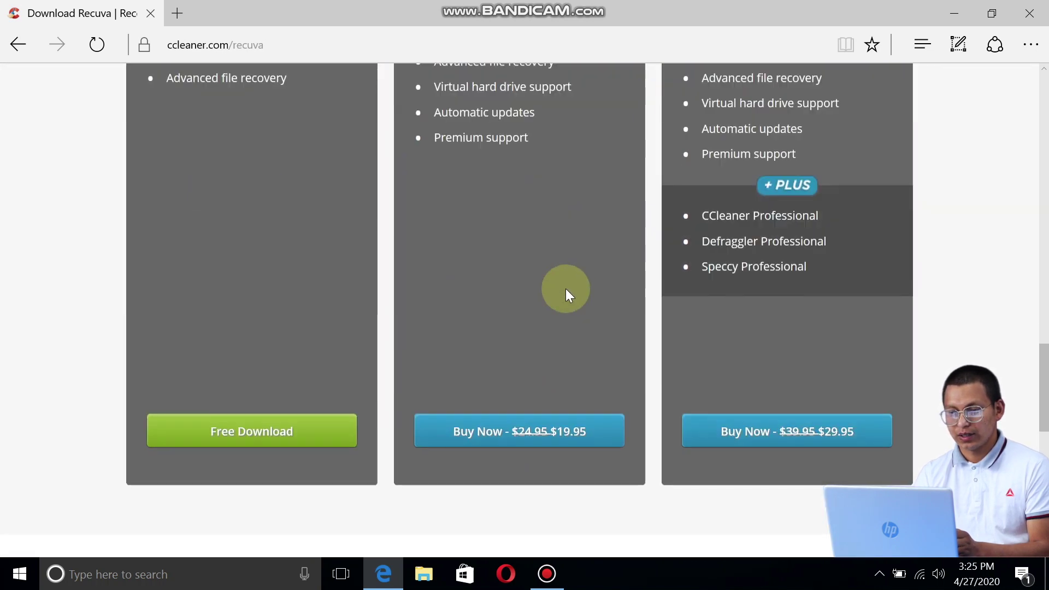
pyautogui.scroll(1, 219, 404)
pyautogui.scroll(-1, 218, 404)
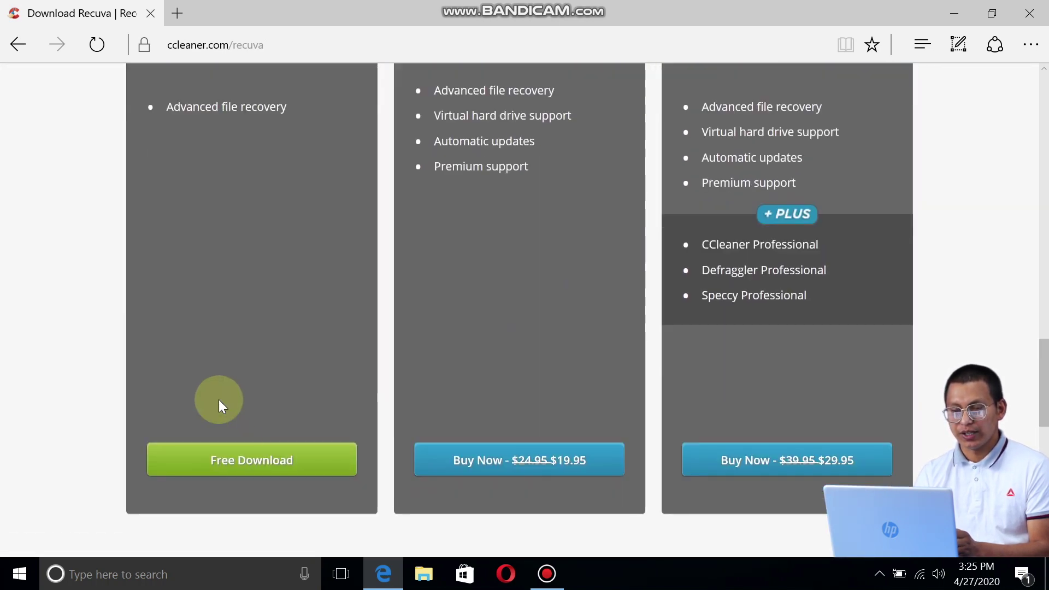
pyautogui.click(243, 473)
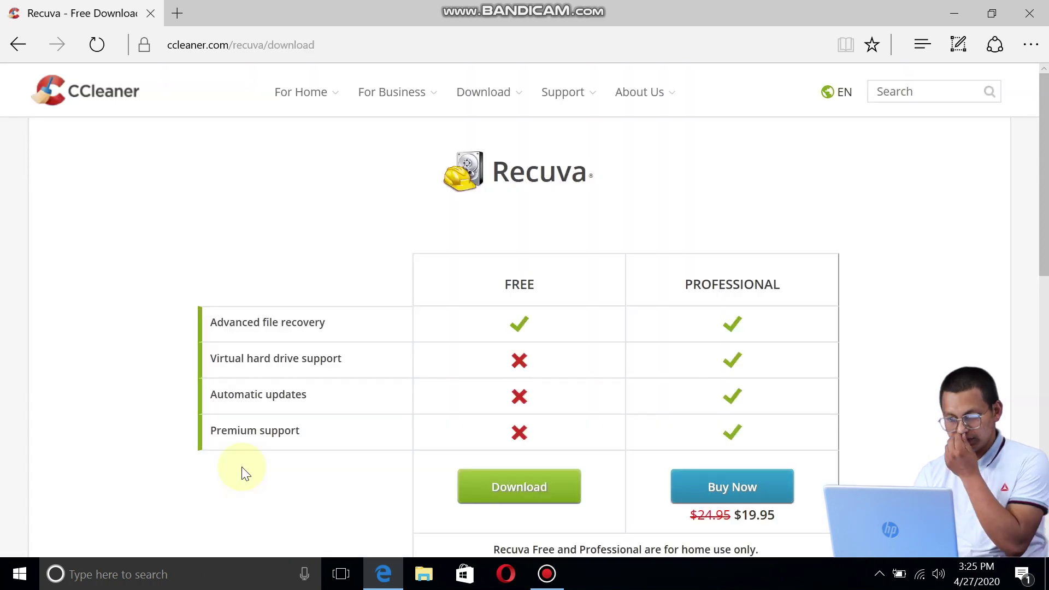
pyautogui.scroll(-3, 243, 473)
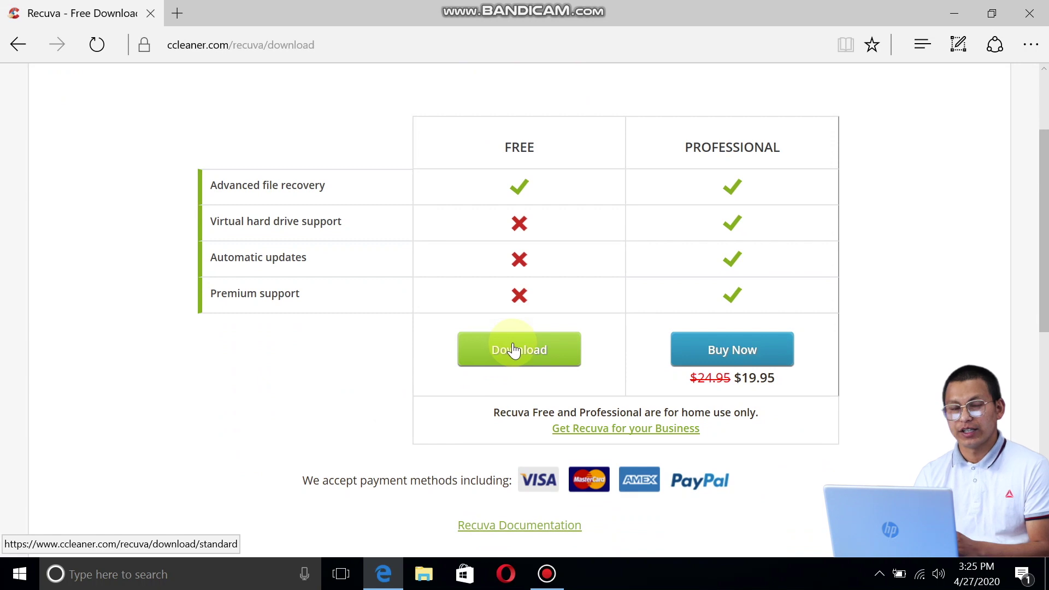
pyautogui.click(512, 344)
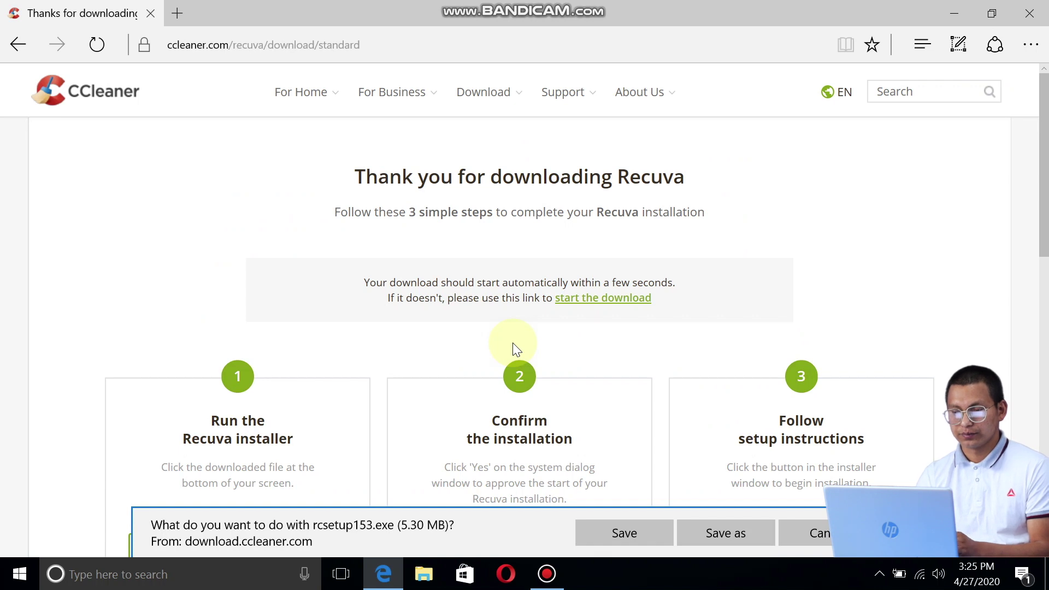
pyautogui.click(624, 537)
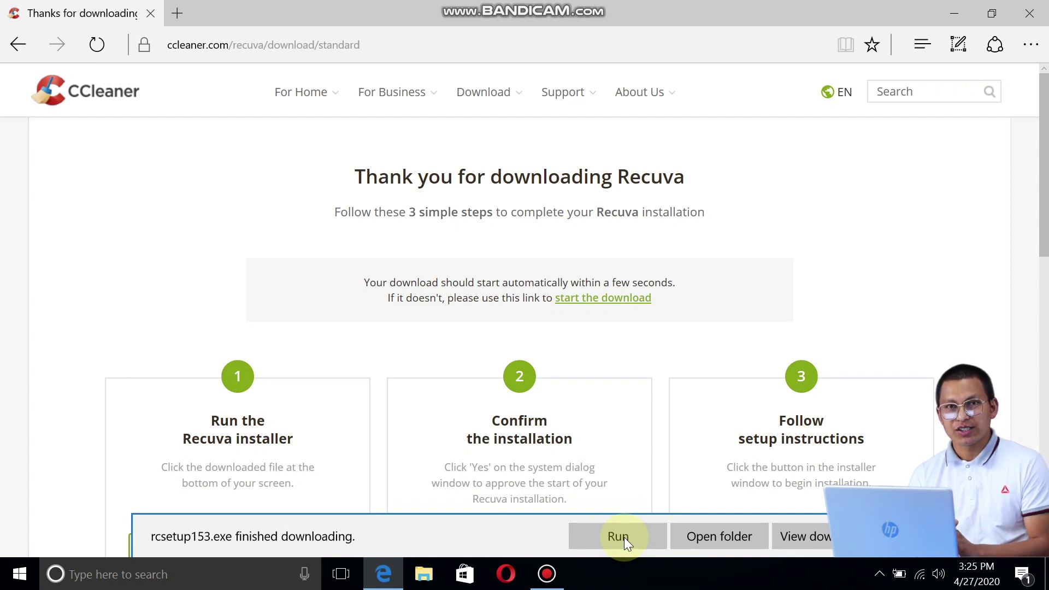
# - Close the browser and launch the rcsetup153 installer from the Downloads folder, minimizing the folder window
pyautogui.click(624, 536)
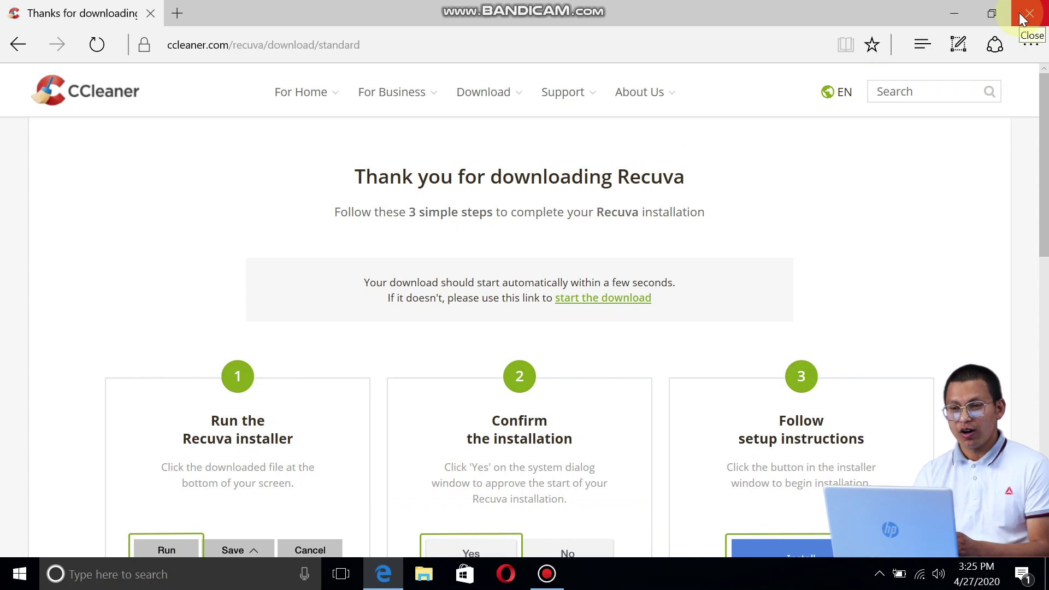
pyautogui.click(1023, 18)
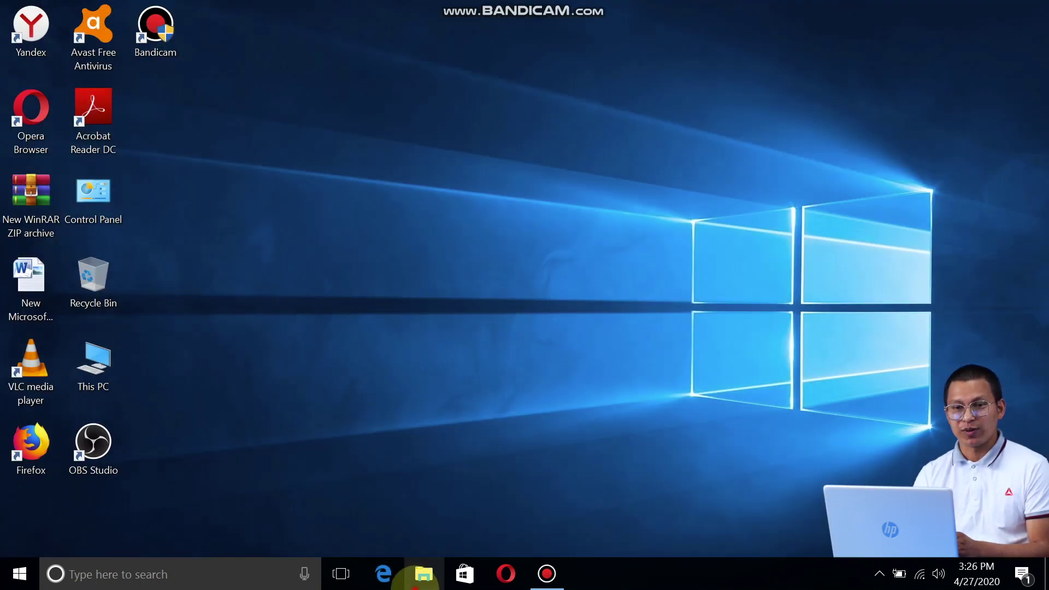
pyautogui.click(422, 575)
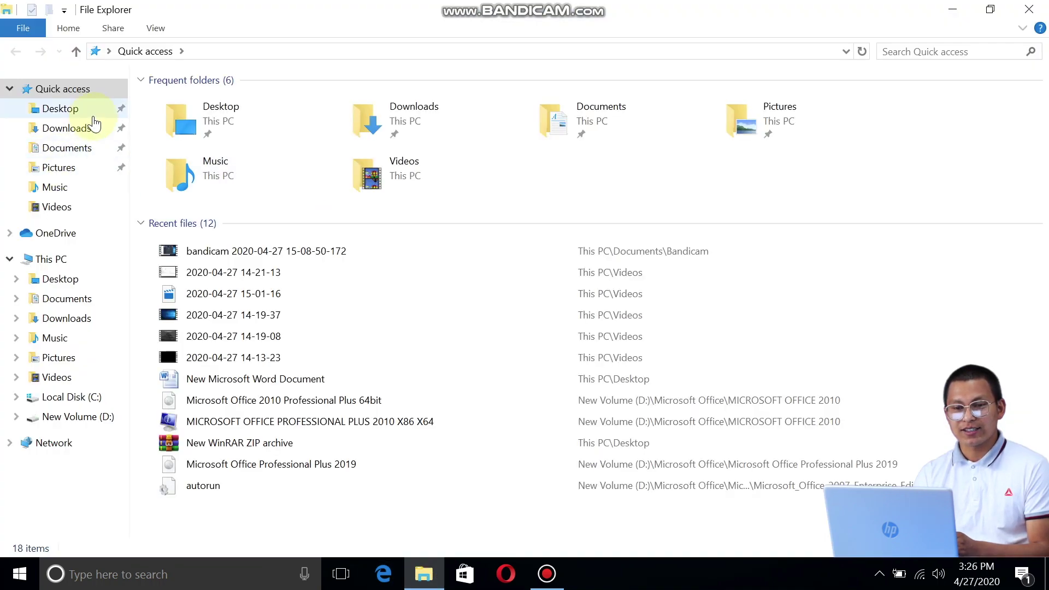
pyautogui.click(82, 128)
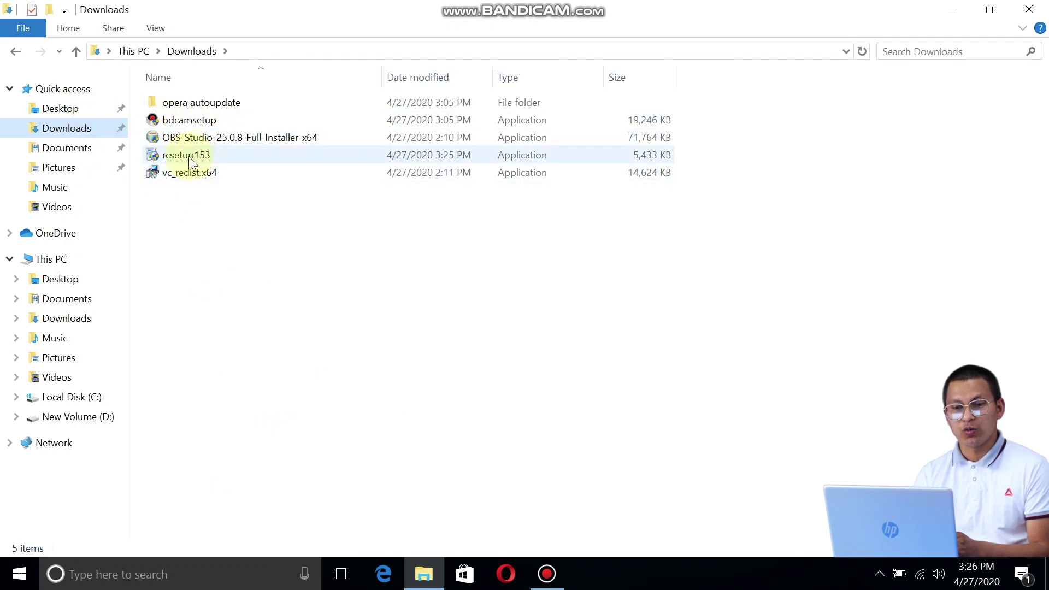
pyautogui.moveTo(185, 161)
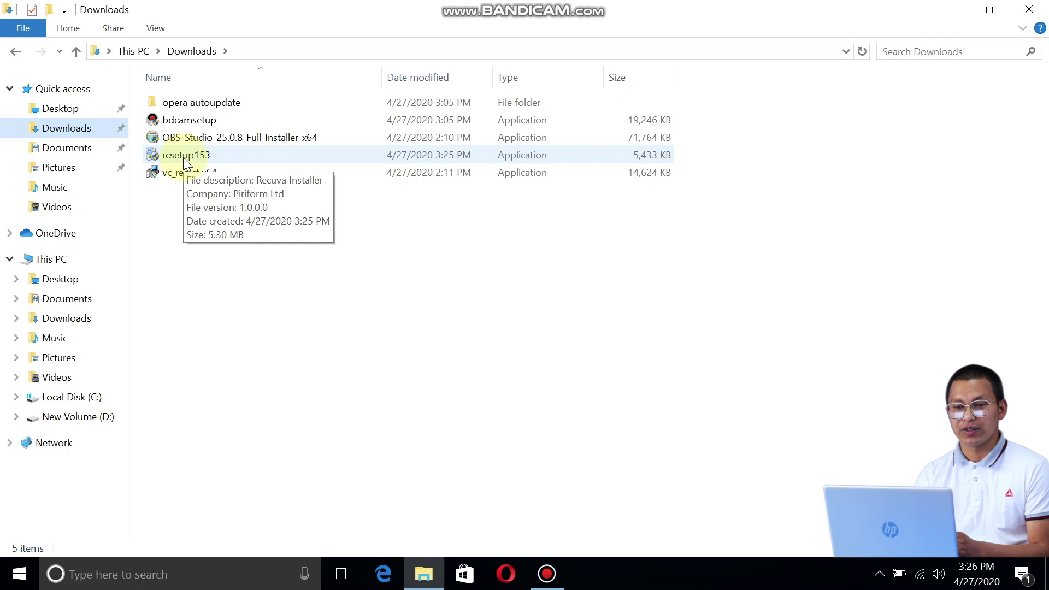
pyautogui.click(185, 160)
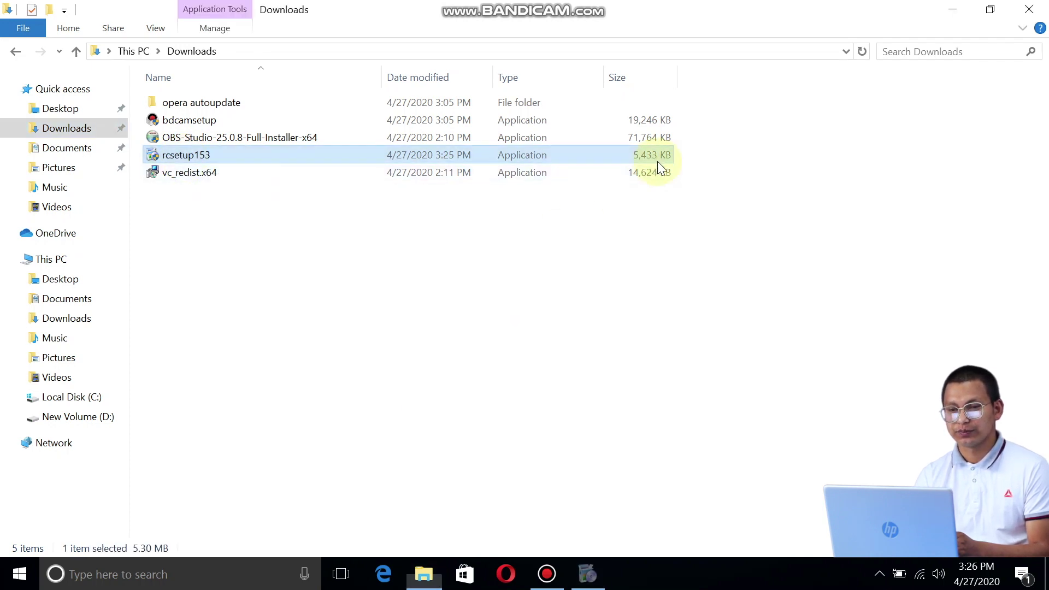
pyautogui.click(952, 9)
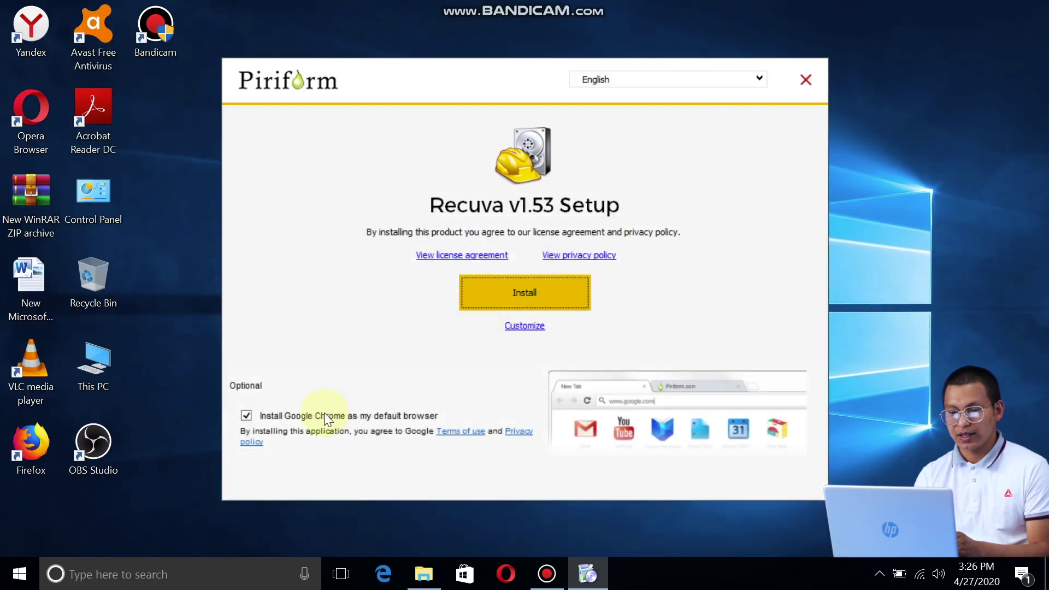
# - Install Recuva without the optional Google Chrome and run it with the release notes option turned off
pyautogui.click(289, 413)
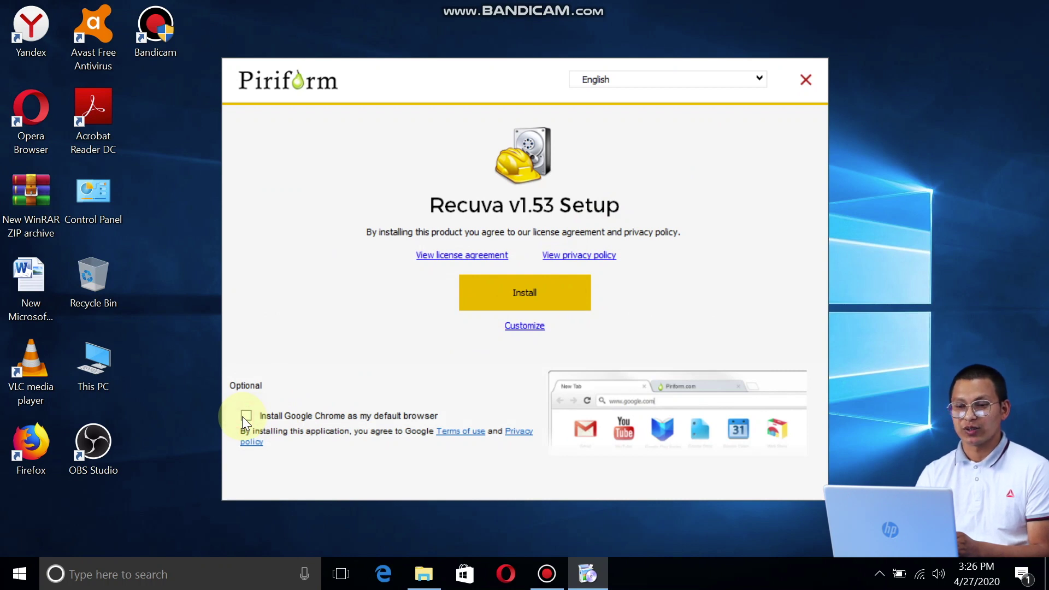
pyautogui.click(521, 295)
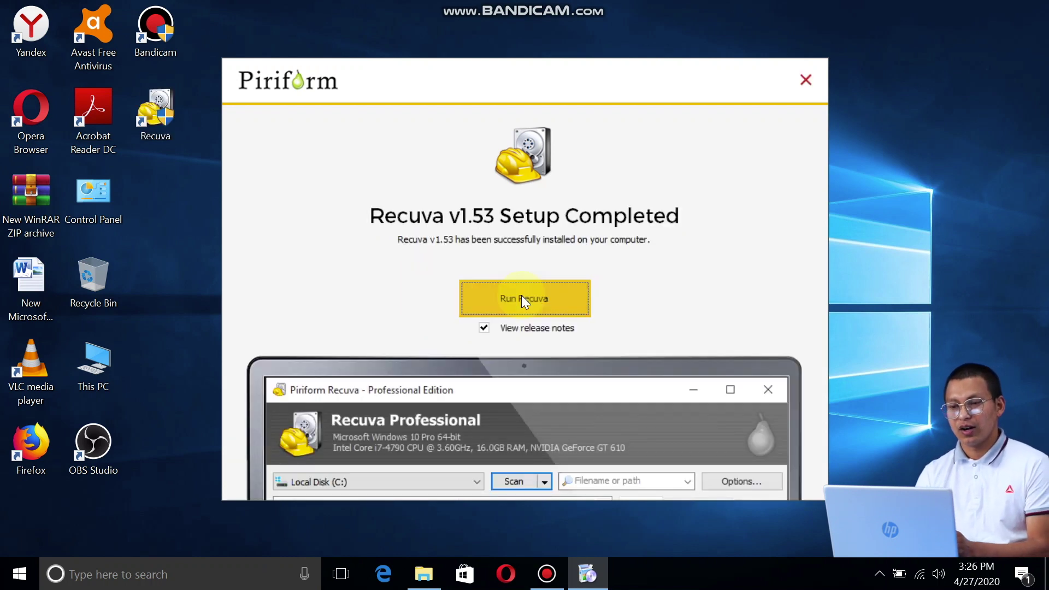
pyautogui.click(499, 326)
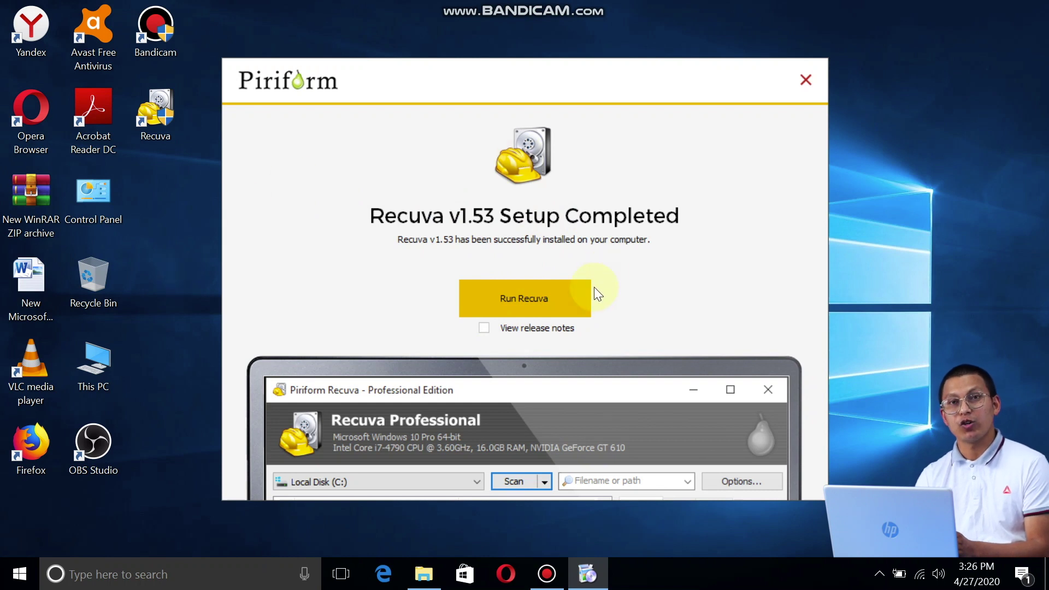
pyautogui.click(547, 301)
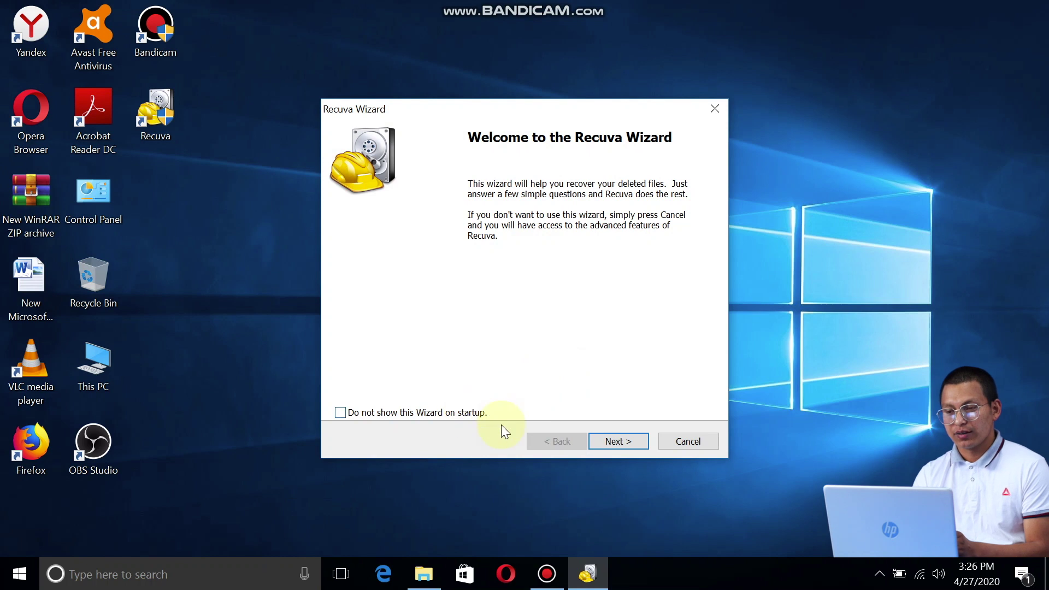
# - Set Pictures as the file type to recover in the Recuva Wizard and continue to the file location
pyautogui.click(637, 436)
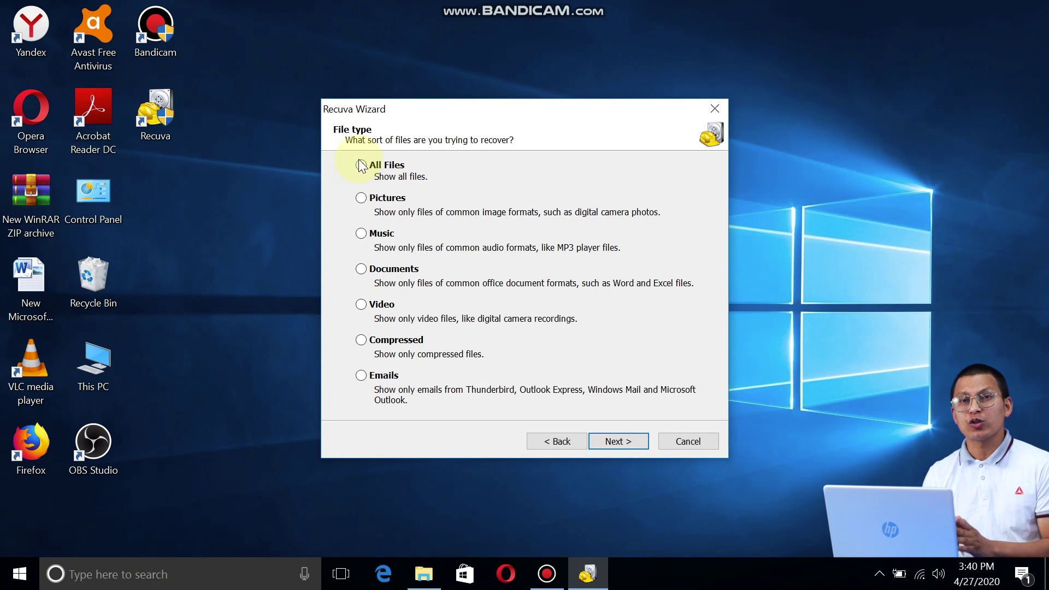
pyautogui.click(361, 199)
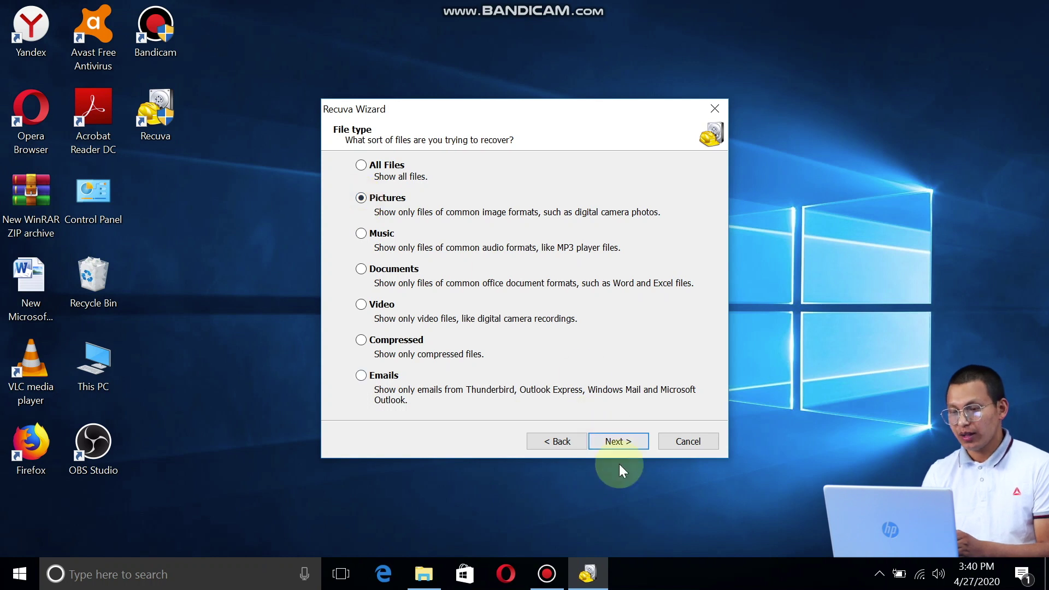
pyautogui.click(625, 441)
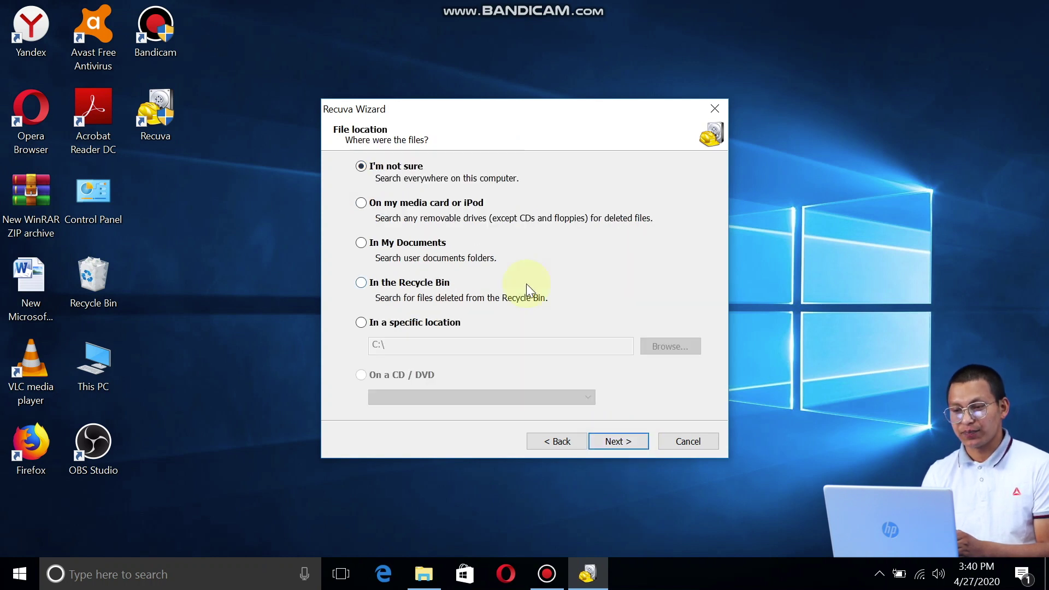
pyautogui.click(360, 204)
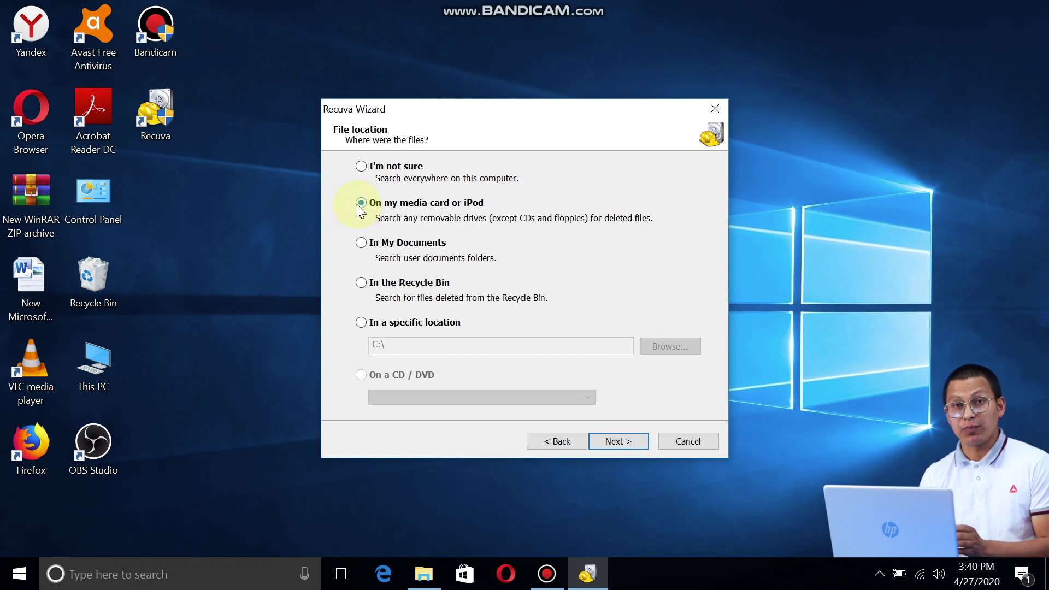
pyautogui.click(361, 243)
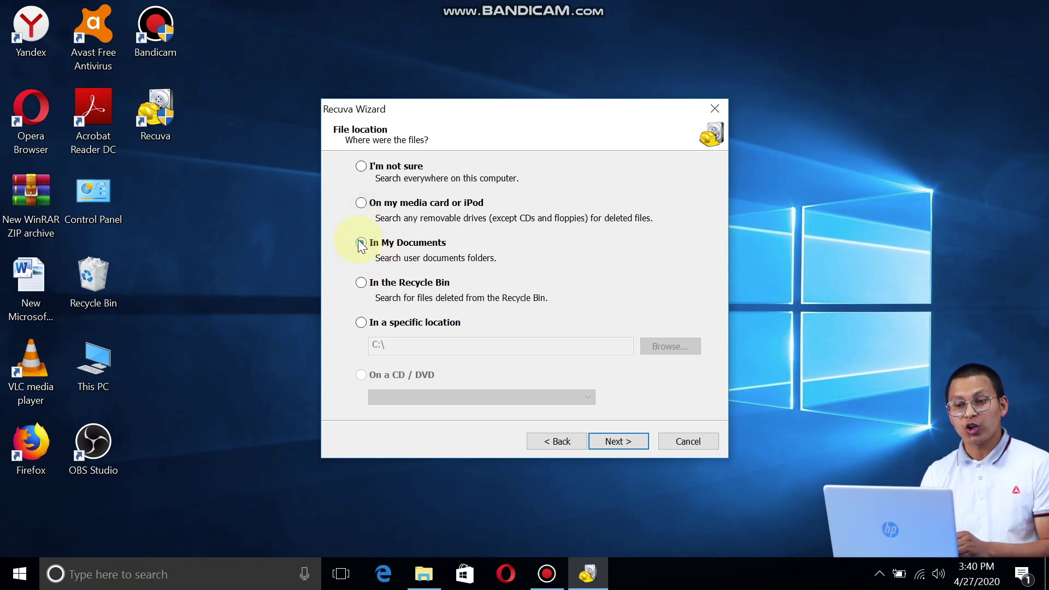
pyautogui.click(362, 166)
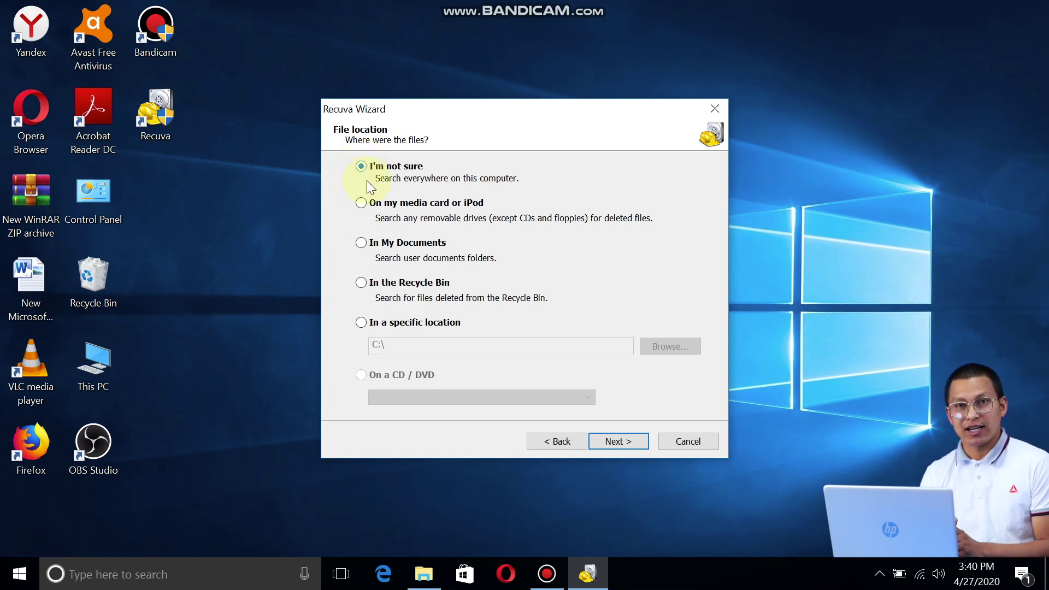
pyautogui.click(362, 203)
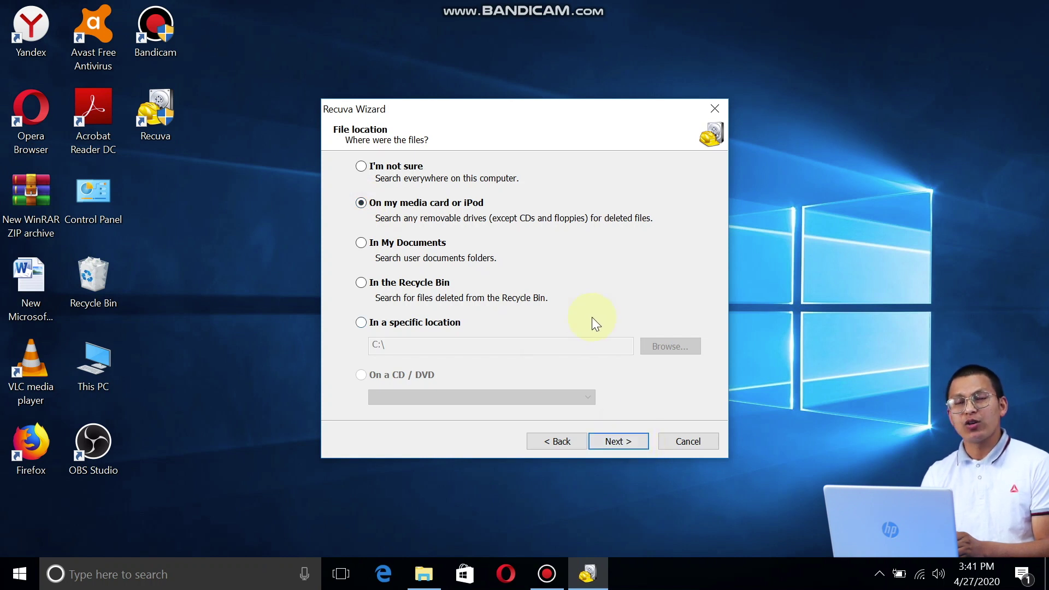
pyautogui.click(361, 322)
pyautogui.click(666, 343)
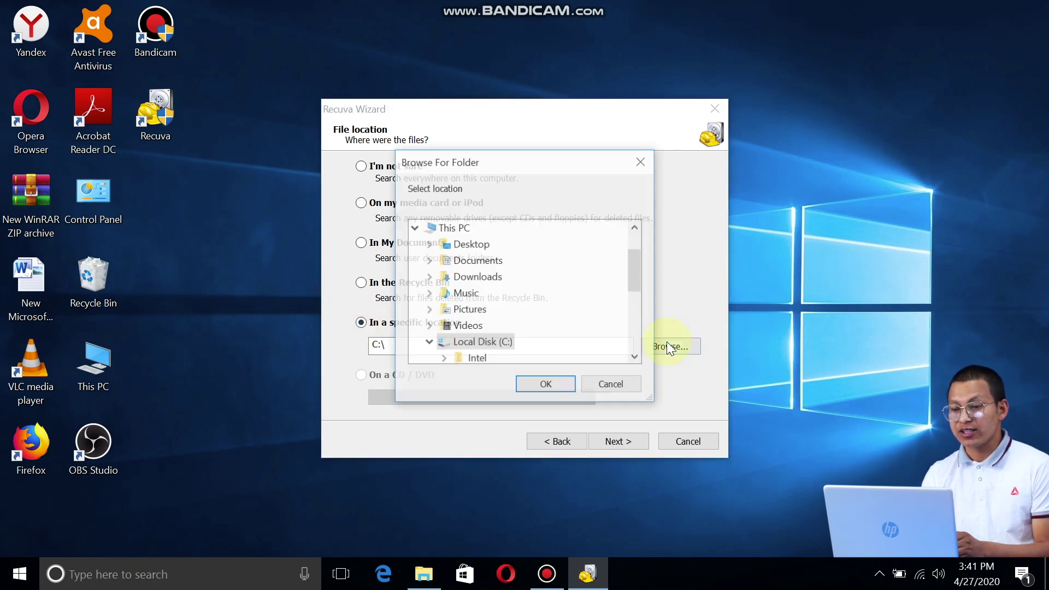
pyautogui.click(428, 344)
pyautogui.click(635, 357)
pyautogui.click(636, 357)
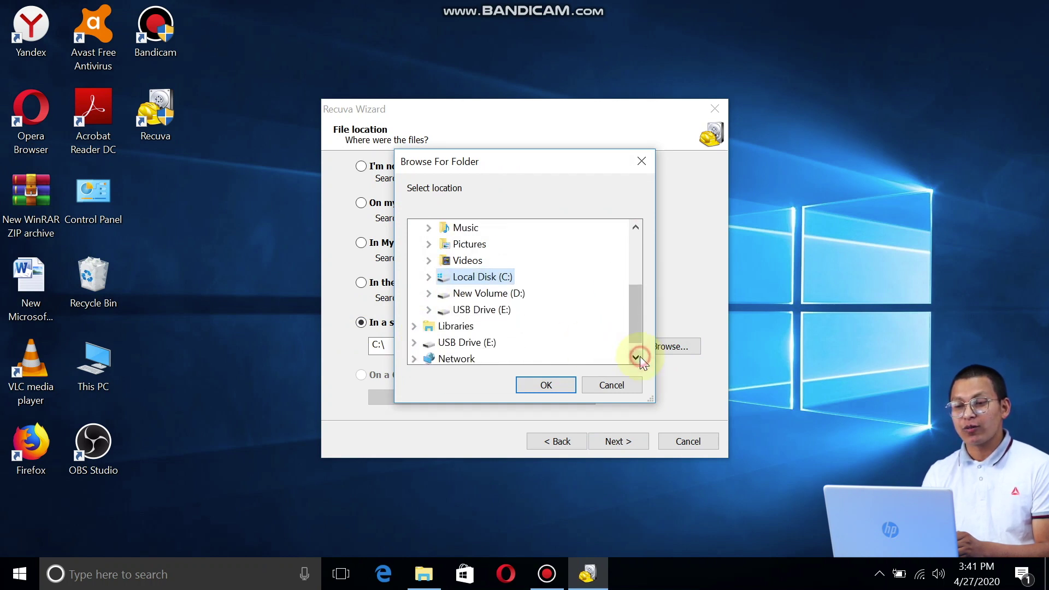
pyautogui.click(473, 312)
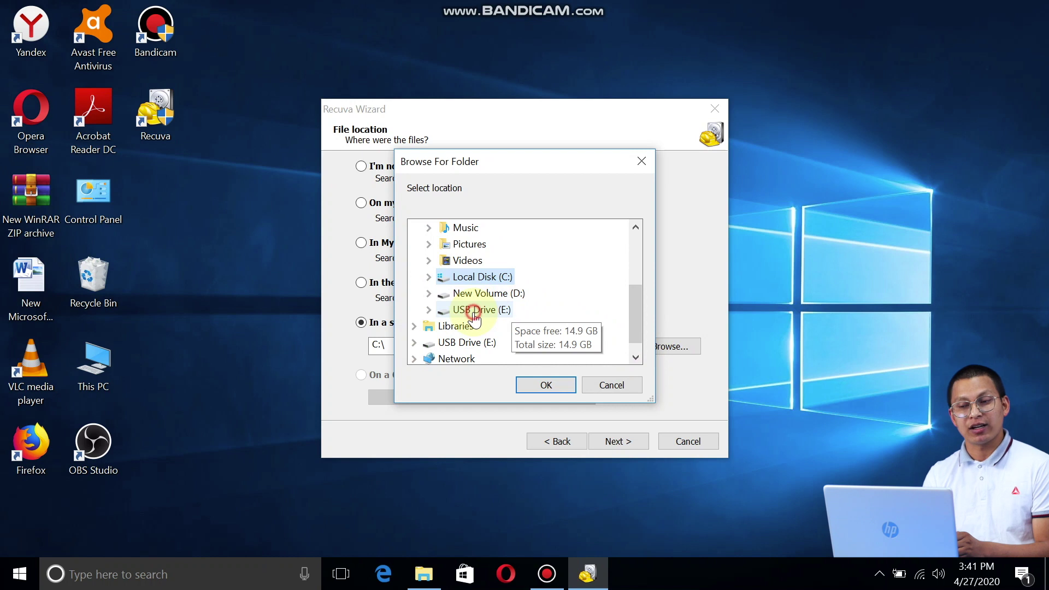
pyautogui.click(613, 384)
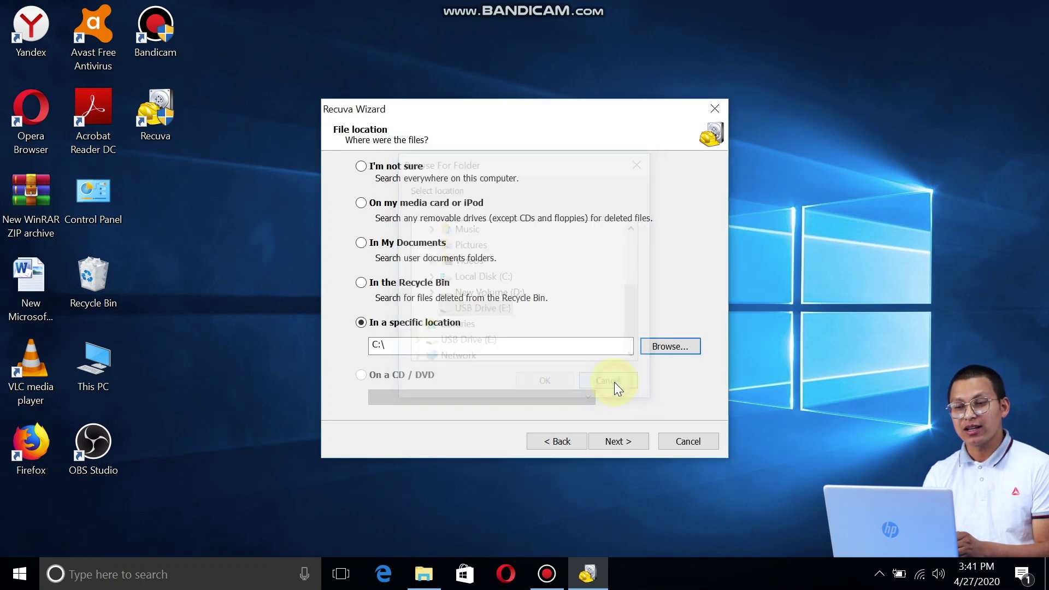
# - Set the file location to "On my media card or iPod" and proceed to the wizard's final page
pyautogui.click(361, 203)
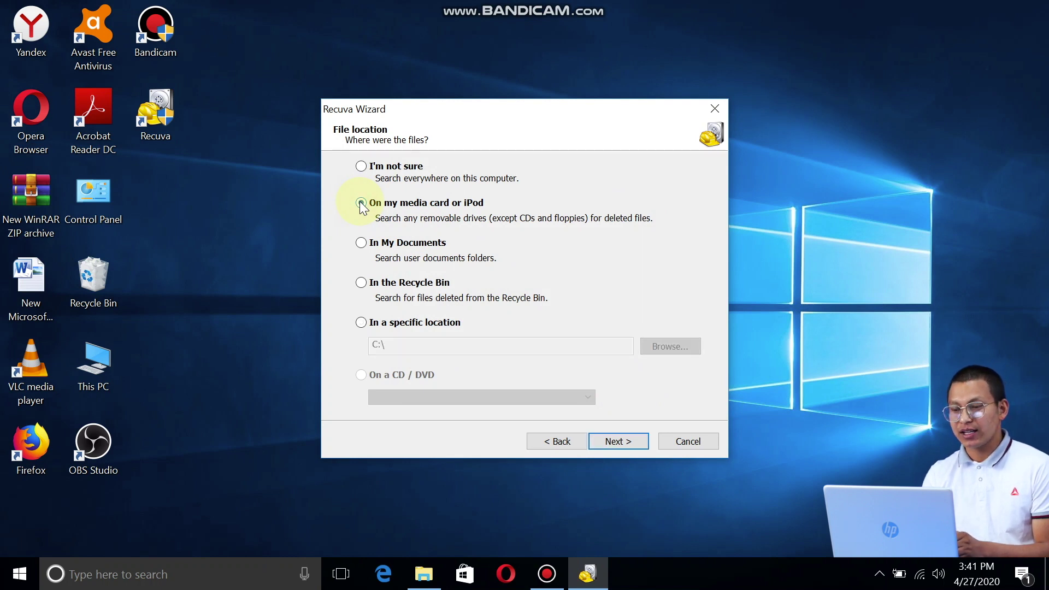
pyautogui.click(608, 441)
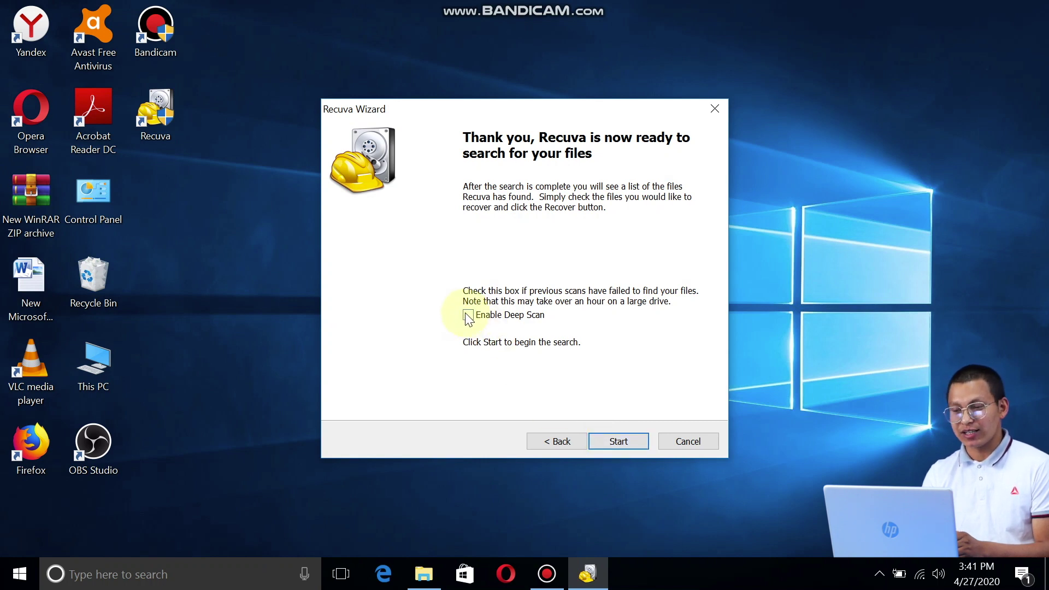
# - Start the search for deleted pictures and stop the scan early to list the files found so far
pyautogui.click(627, 443)
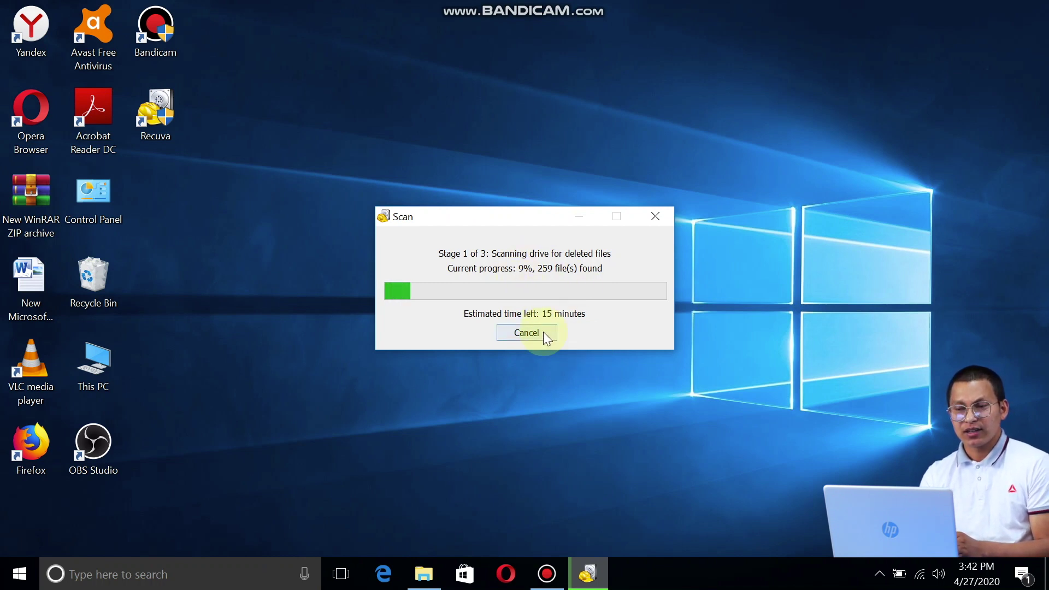
pyautogui.click(511, 333)
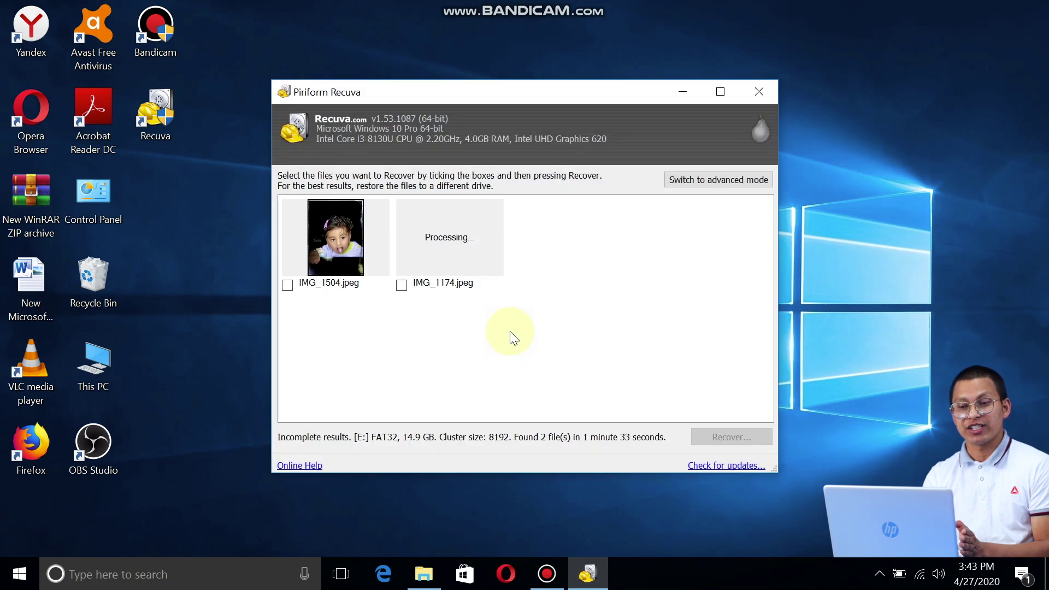
# - Mark both found pictures, IMG_1504.jpeg and IMG_1174.jpeg, for recovery
pyautogui.click(358, 244)
pyautogui.click(461, 240)
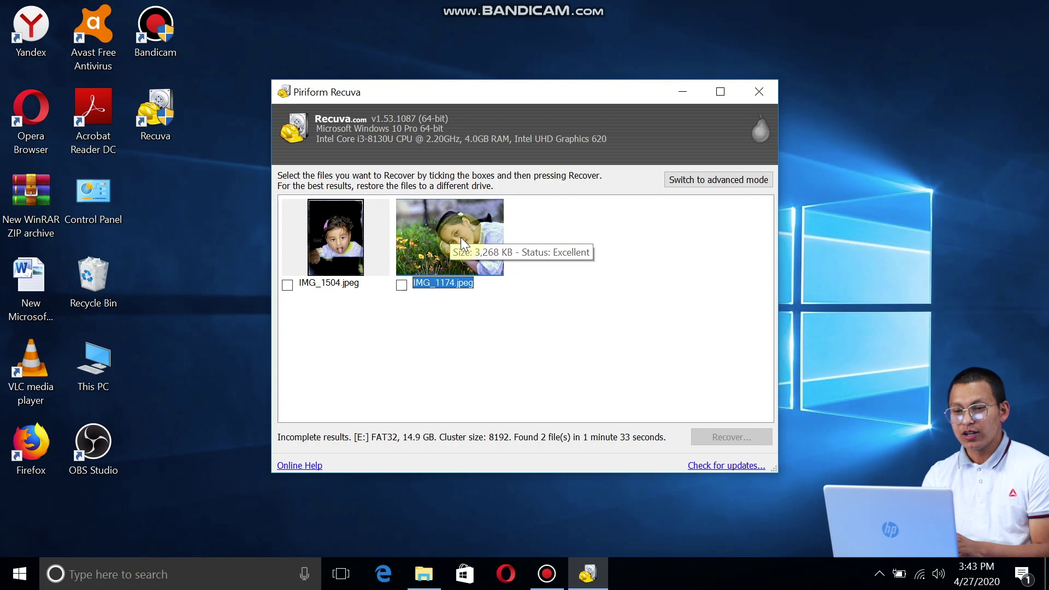
pyautogui.click(288, 285)
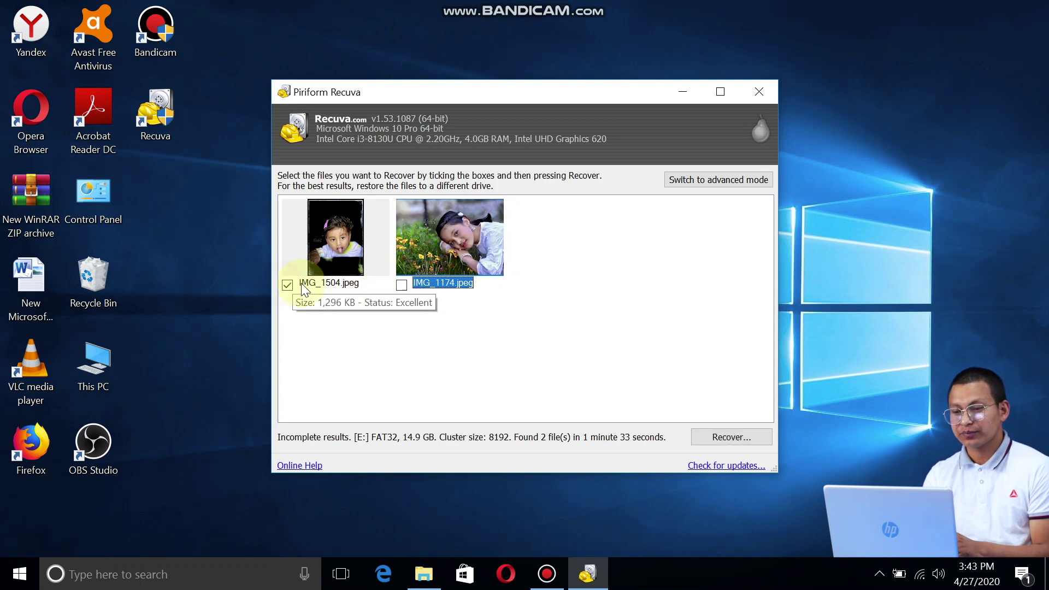
pyautogui.click(402, 285)
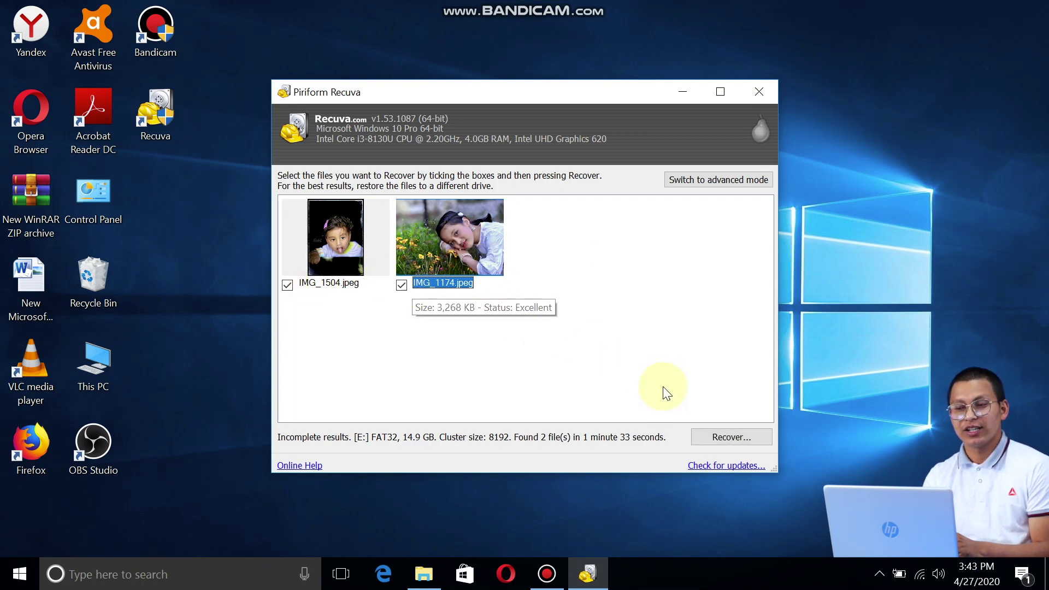
# - Recover the marked pictures to the Desktop folder under This PC, then dismiss the completion report and close the recovery program
pyautogui.click(738, 438)
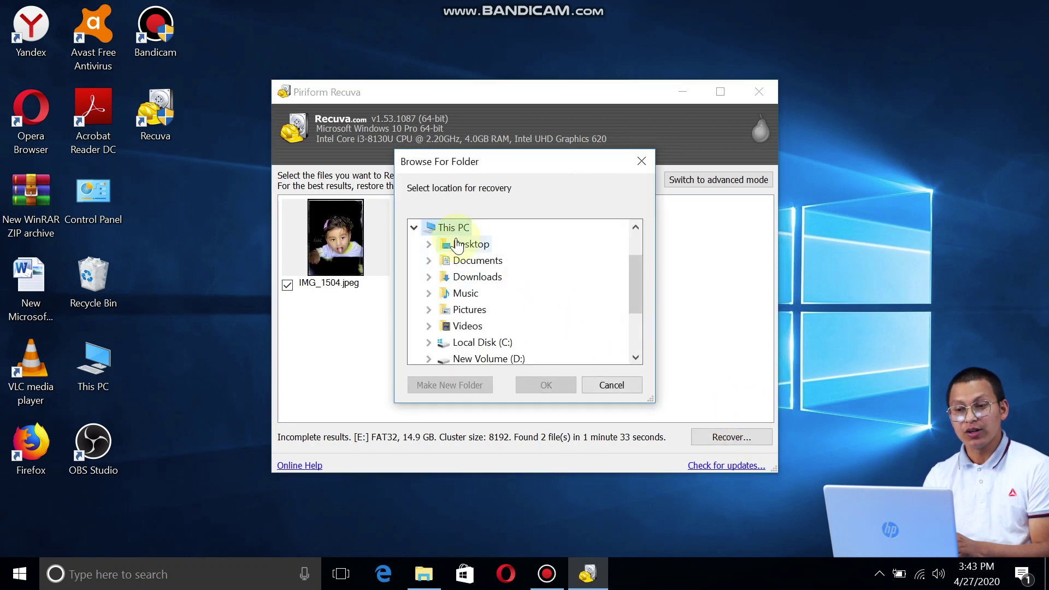
pyautogui.click(459, 244)
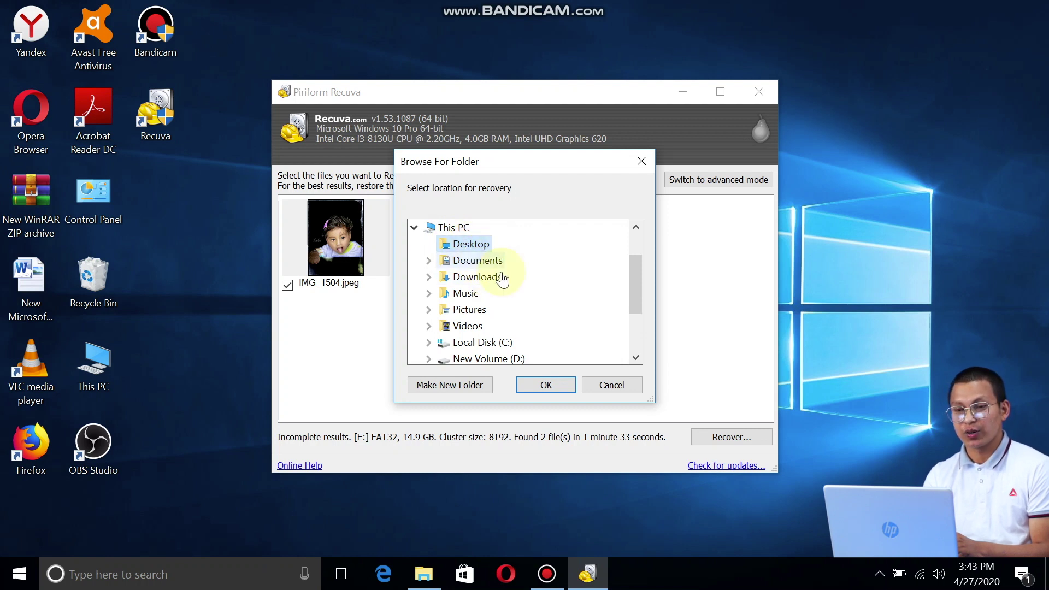
pyautogui.click(547, 386)
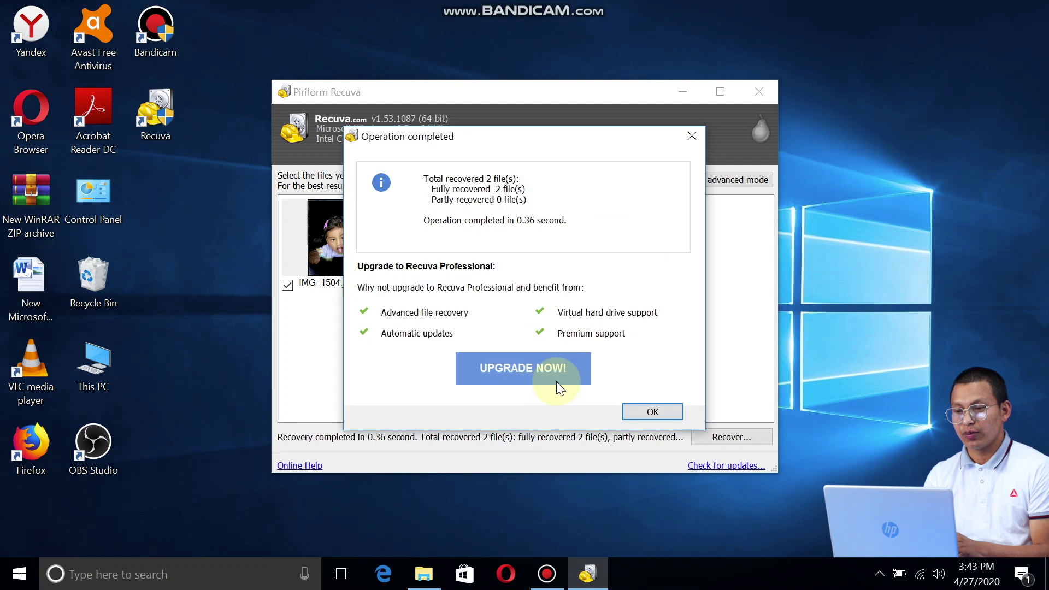
pyautogui.click(641, 415)
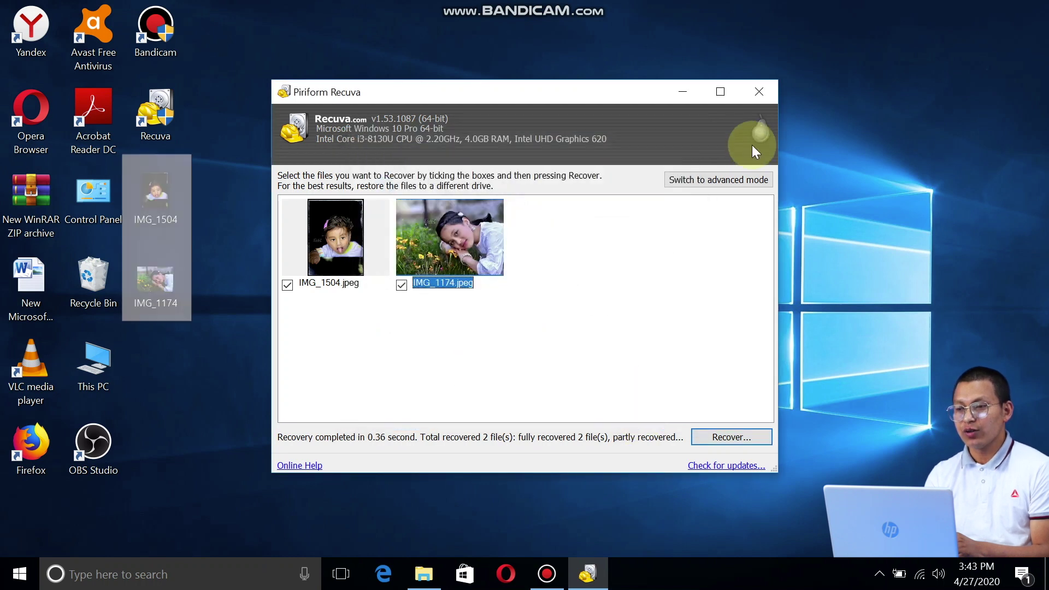
pyautogui.click(759, 93)
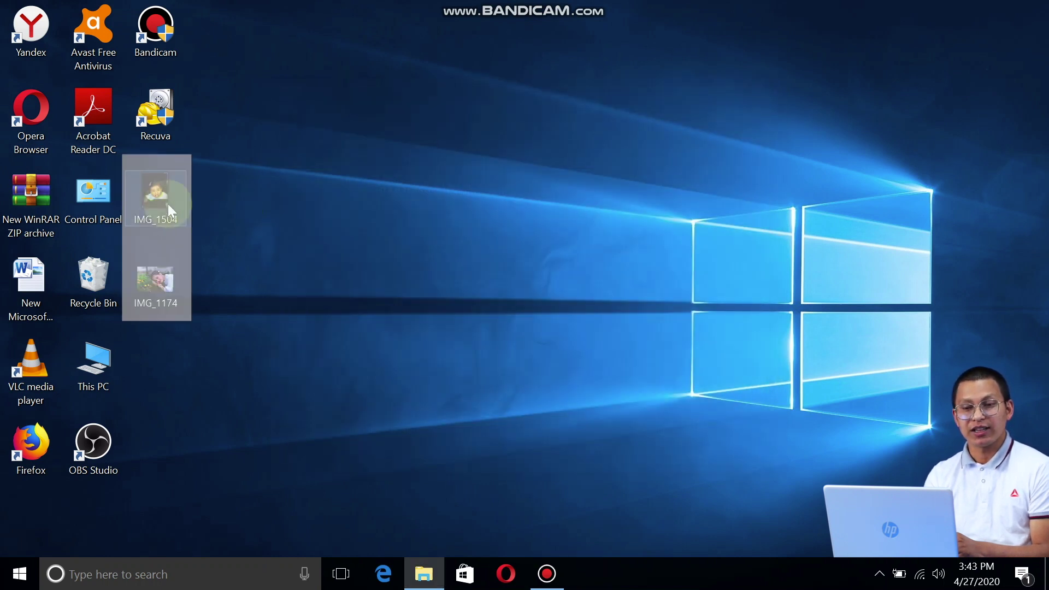